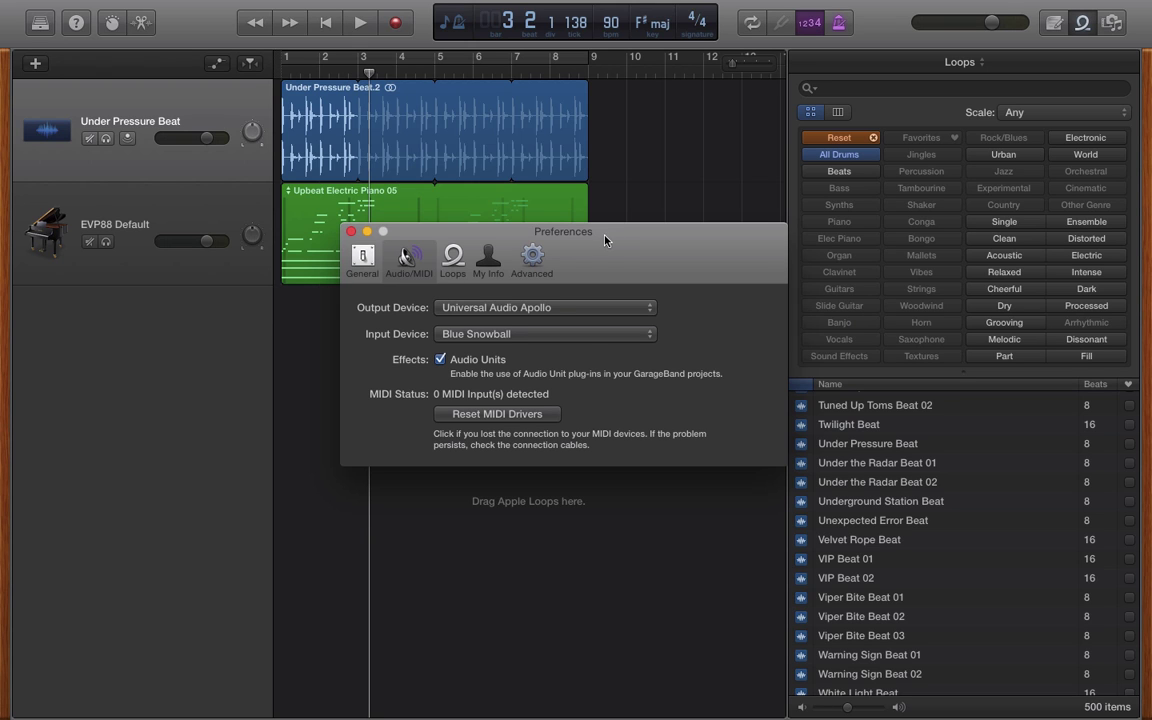
# Nudge the Audio/MIDI preferences window up and left while checking that Audio Units are enabled.
pyautogui.moveTo(605, 240)
pyautogui.mouseDown()
pyautogui.moveTo(560, 220)
pyautogui.moveTo(541, 234)
pyautogui.mouseUp()
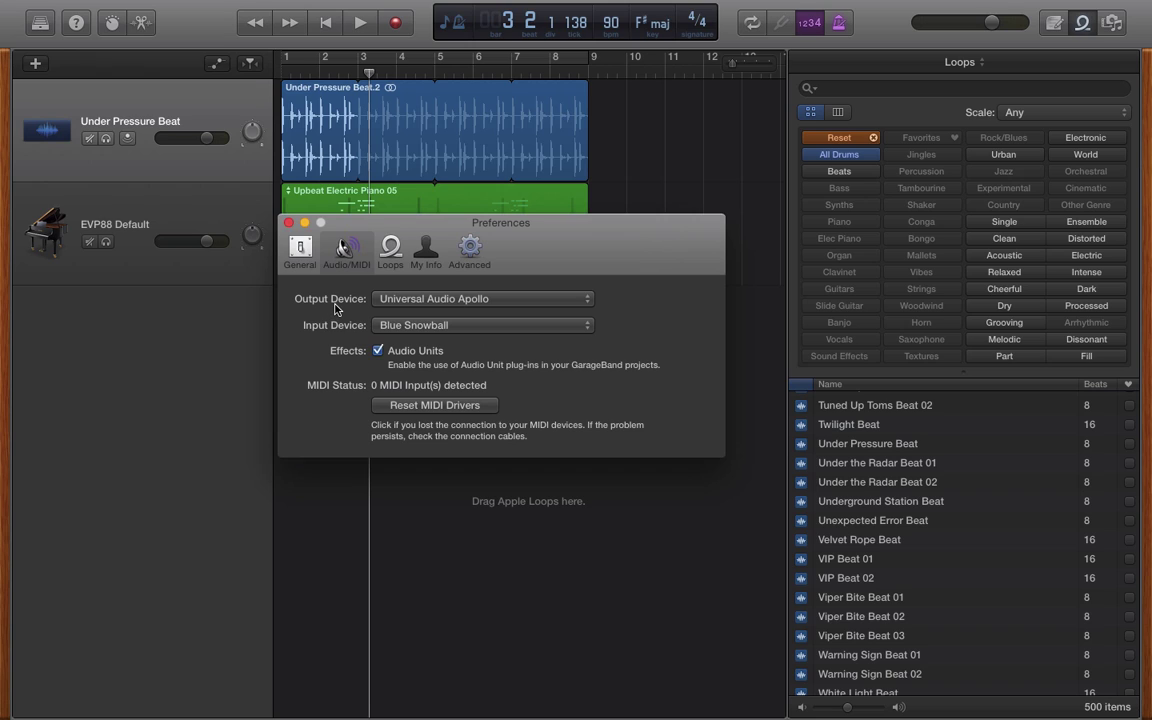
# Close Preferences and show the track's Smart Controls with compressor, EQ and sends.
pyautogui.click(288, 223)
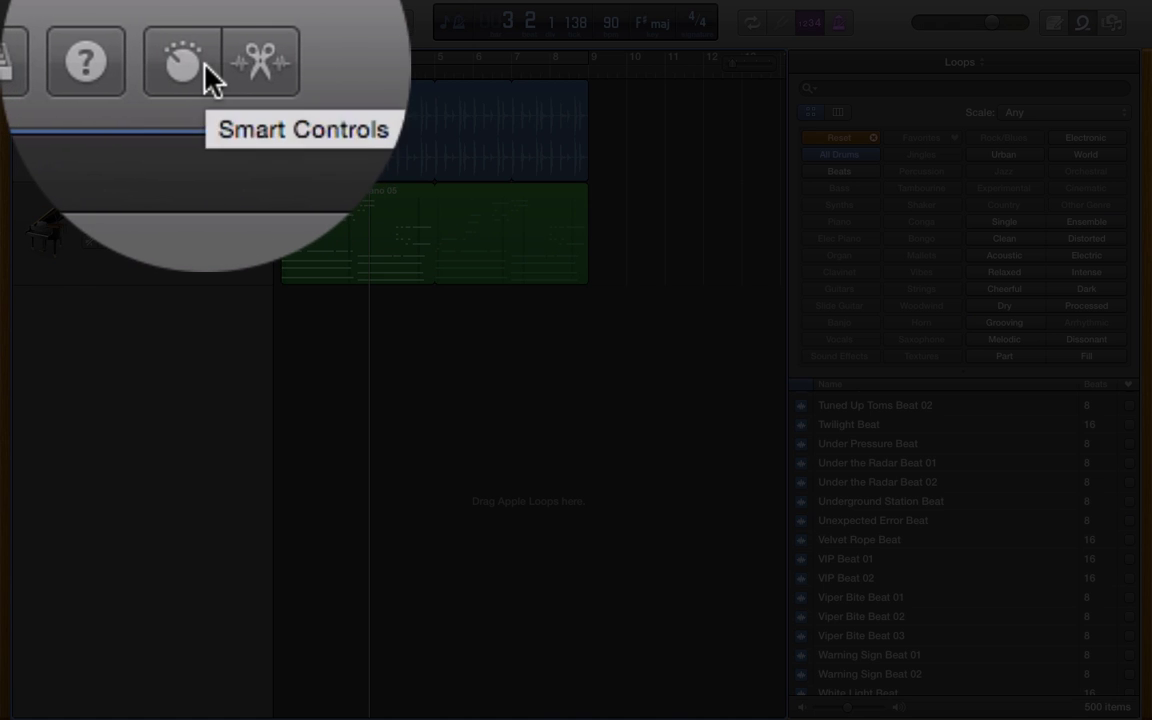
pyautogui.click(118, 25)
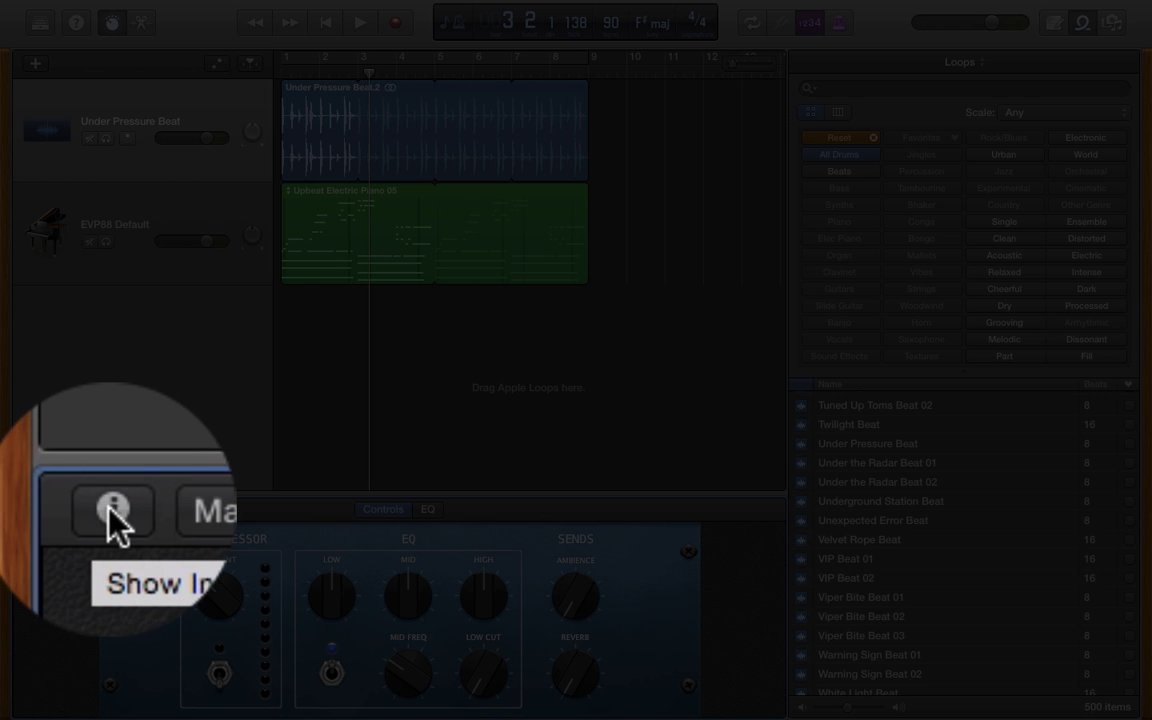
# Show the track inspector's Plug-ins section and switch the Compressor plug-in on.
pyautogui.click(35, 509)
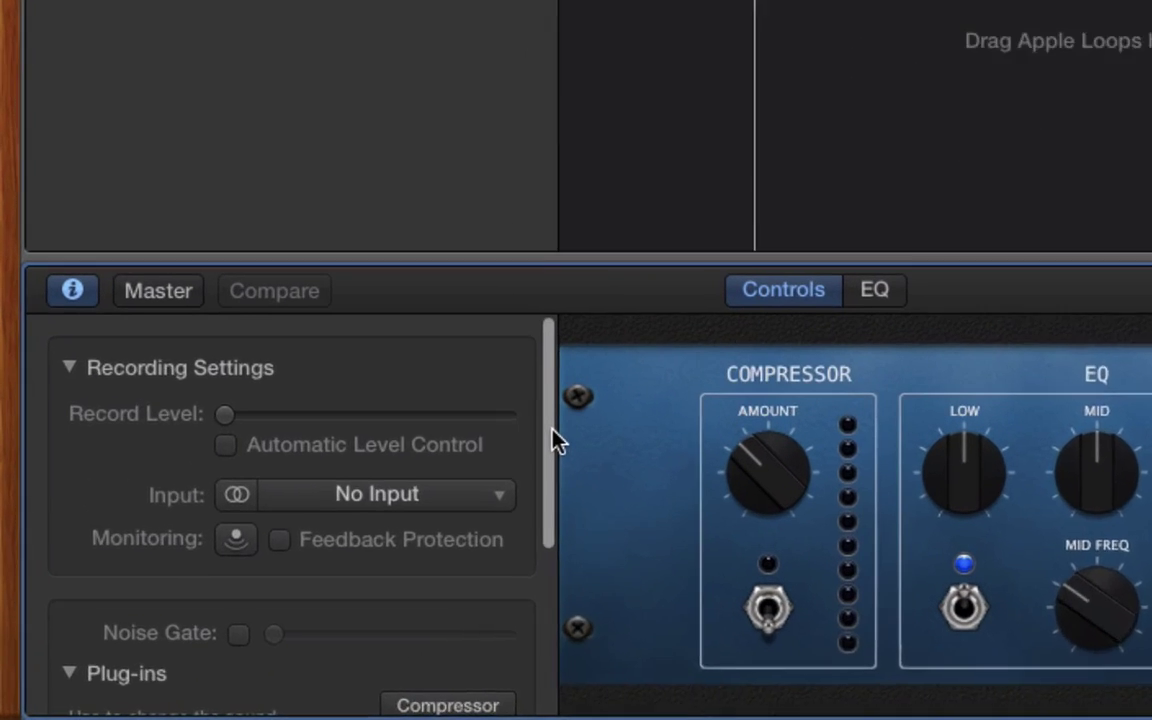
pyautogui.moveTo(269, 581); pyautogui.dragTo(265, 650)
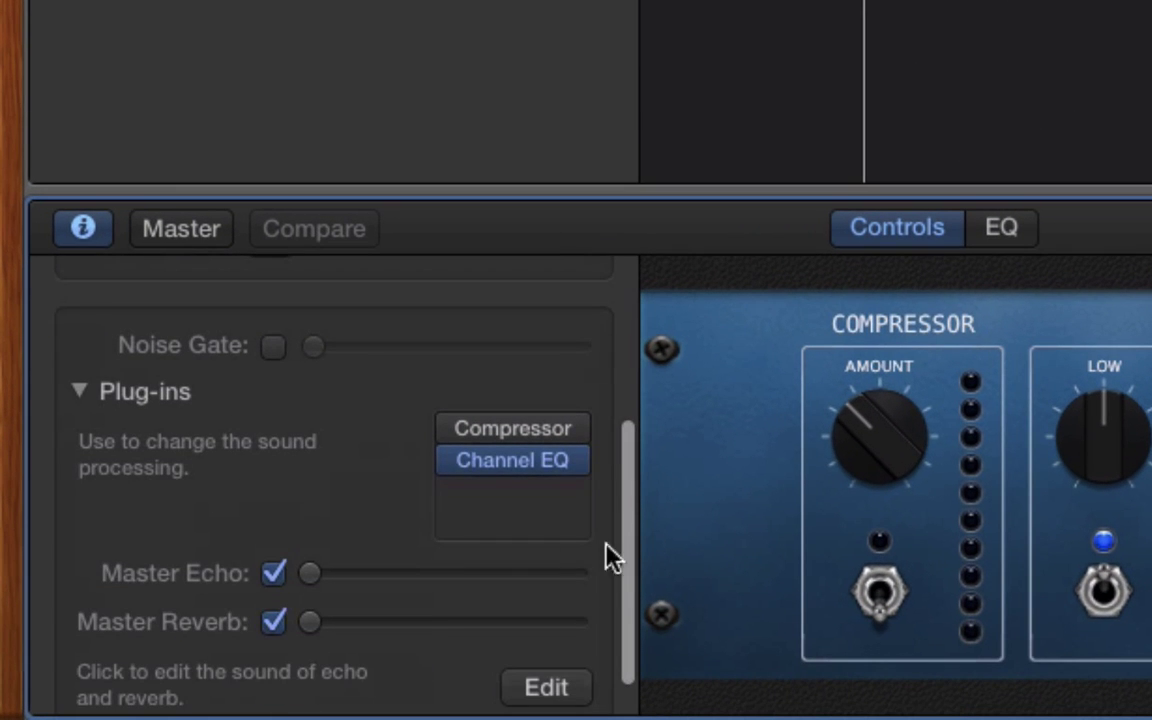
pyautogui.moveTo(218, 712)
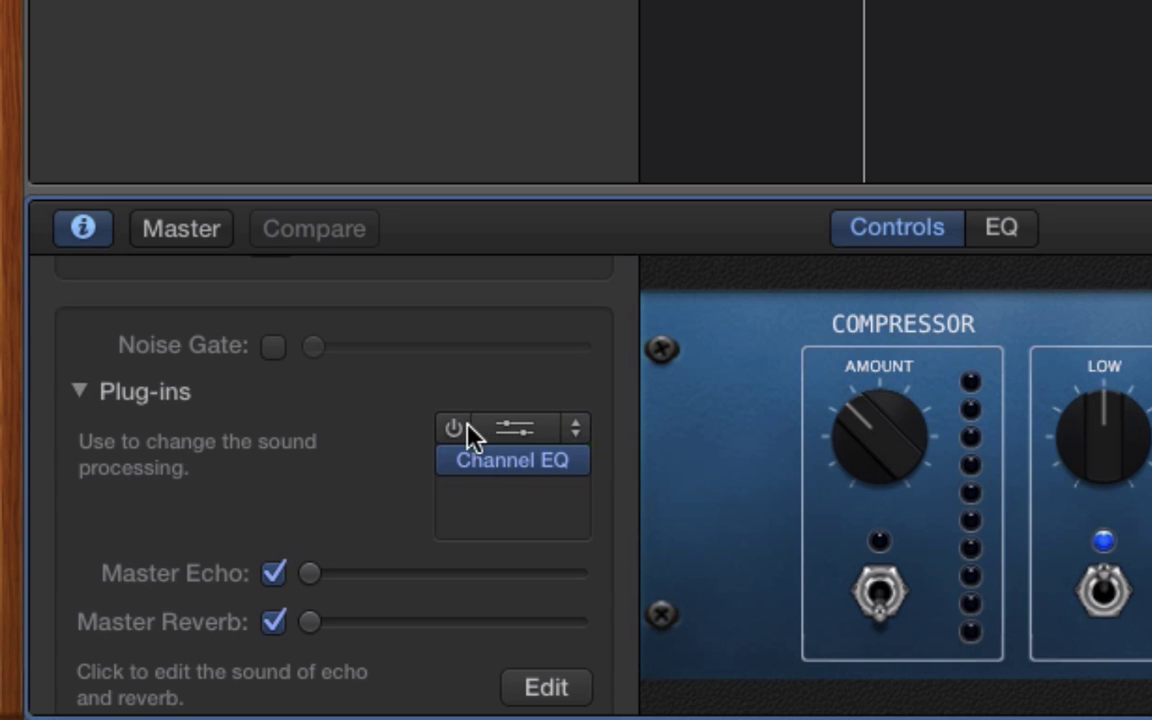
pyautogui.click(453, 429)
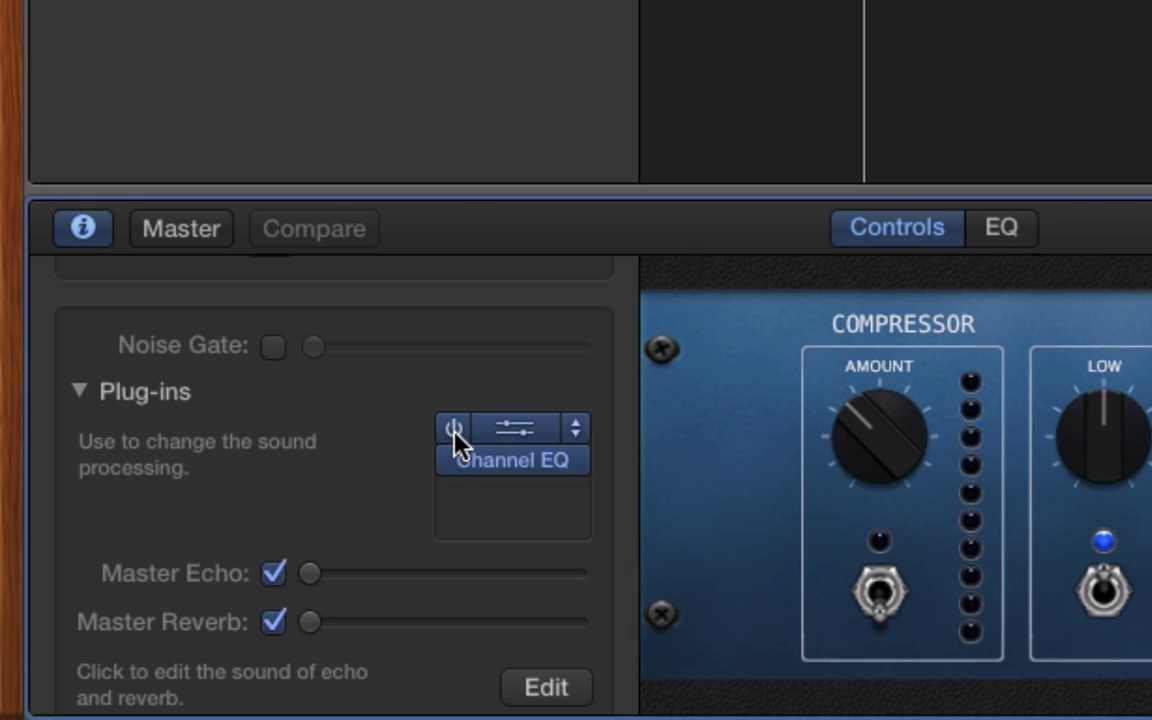
# Bypass and re-enable the Compressor to compare, then switch Channel EQ off.
pyautogui.click(882, 592)
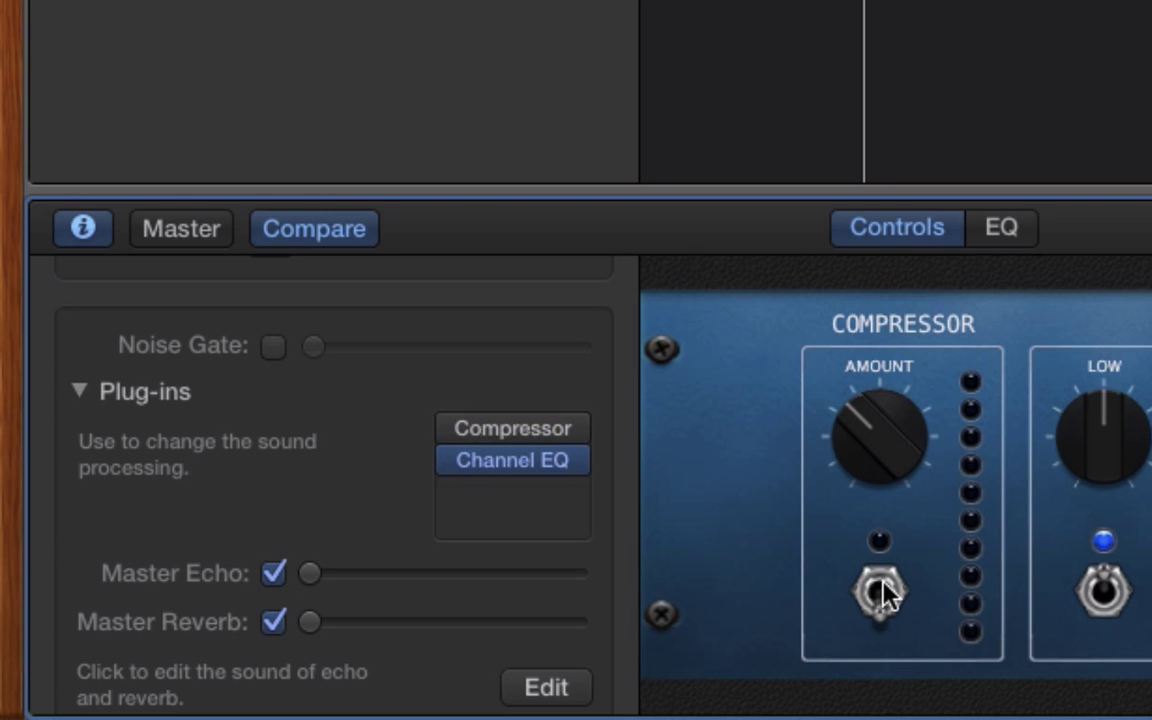
pyautogui.click(882, 592)
pyautogui.click(1102, 588)
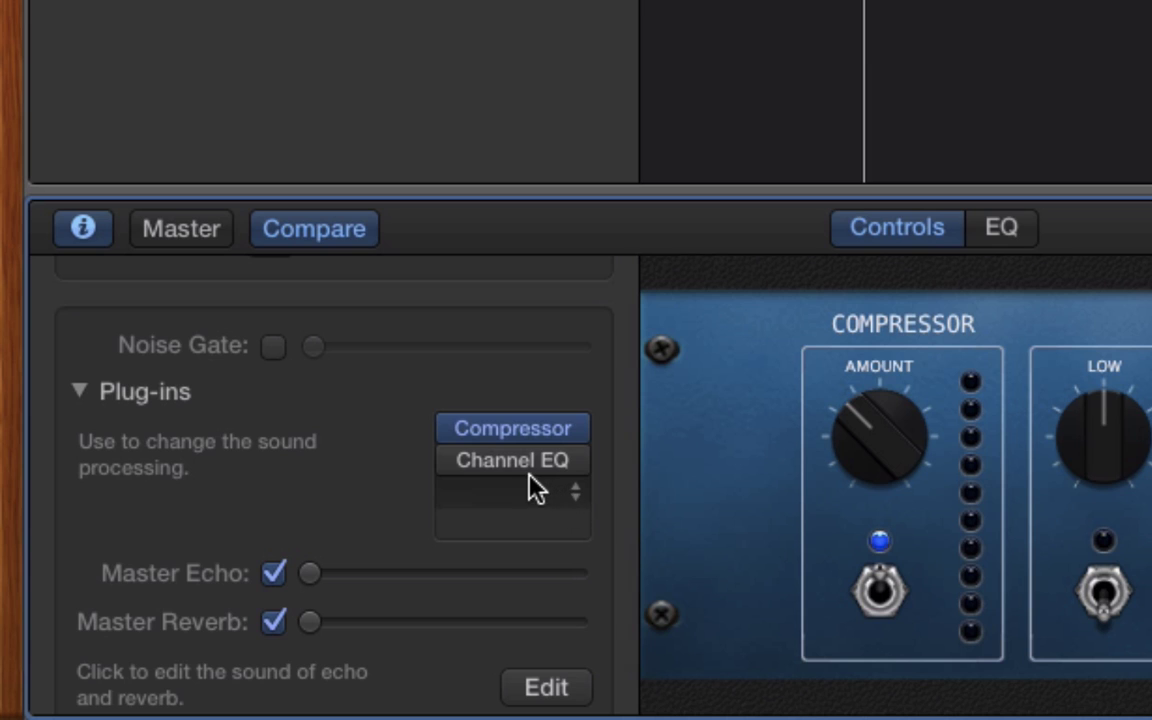
# Switch Channel EQ back on and add PlatinumVerb reverb as the third plug-in.
pyautogui.click(452, 462)
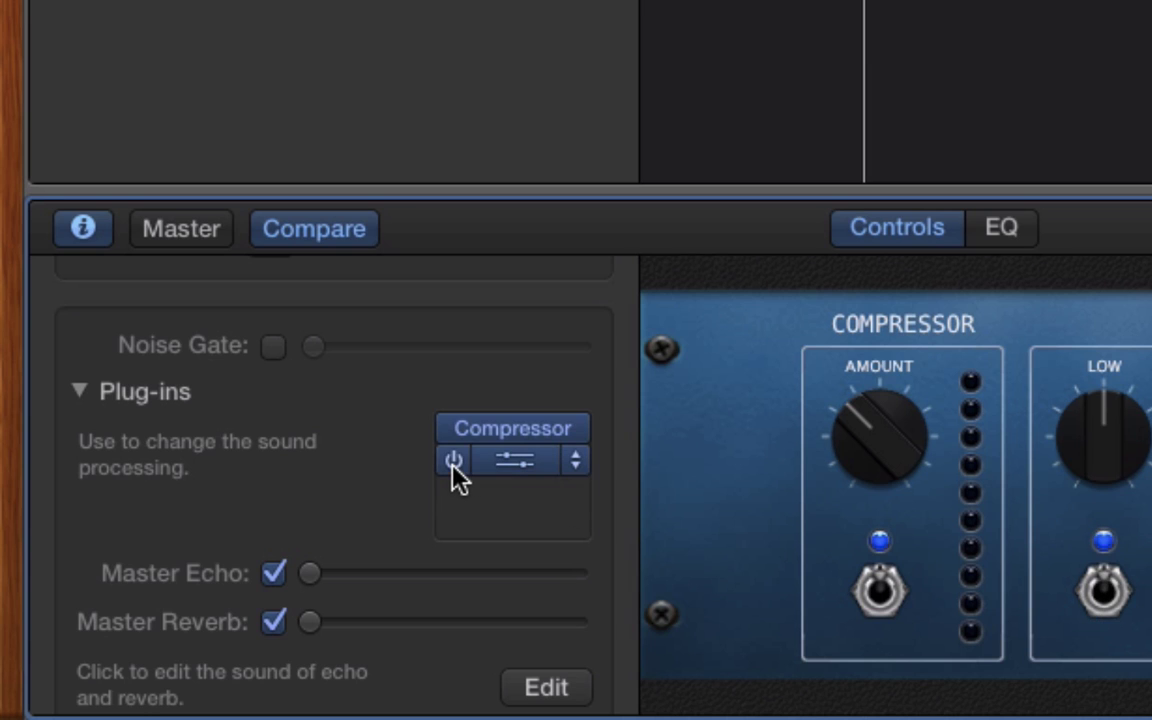
pyautogui.click(510, 490)
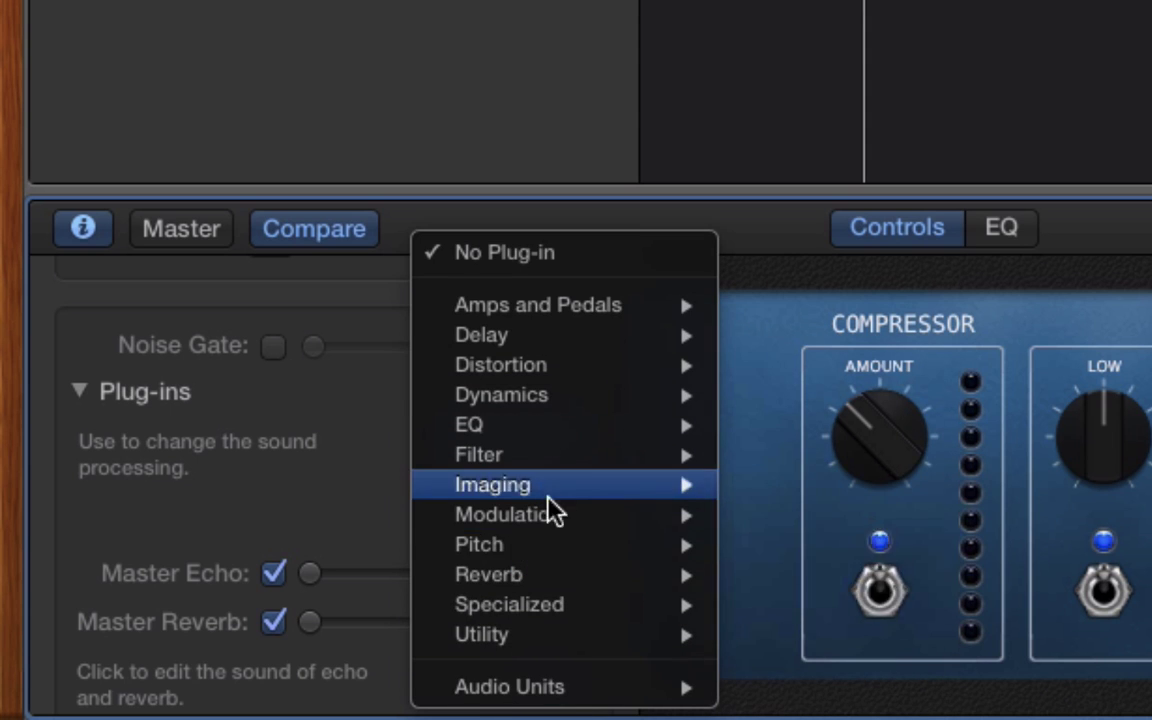
pyautogui.moveTo(489, 574)
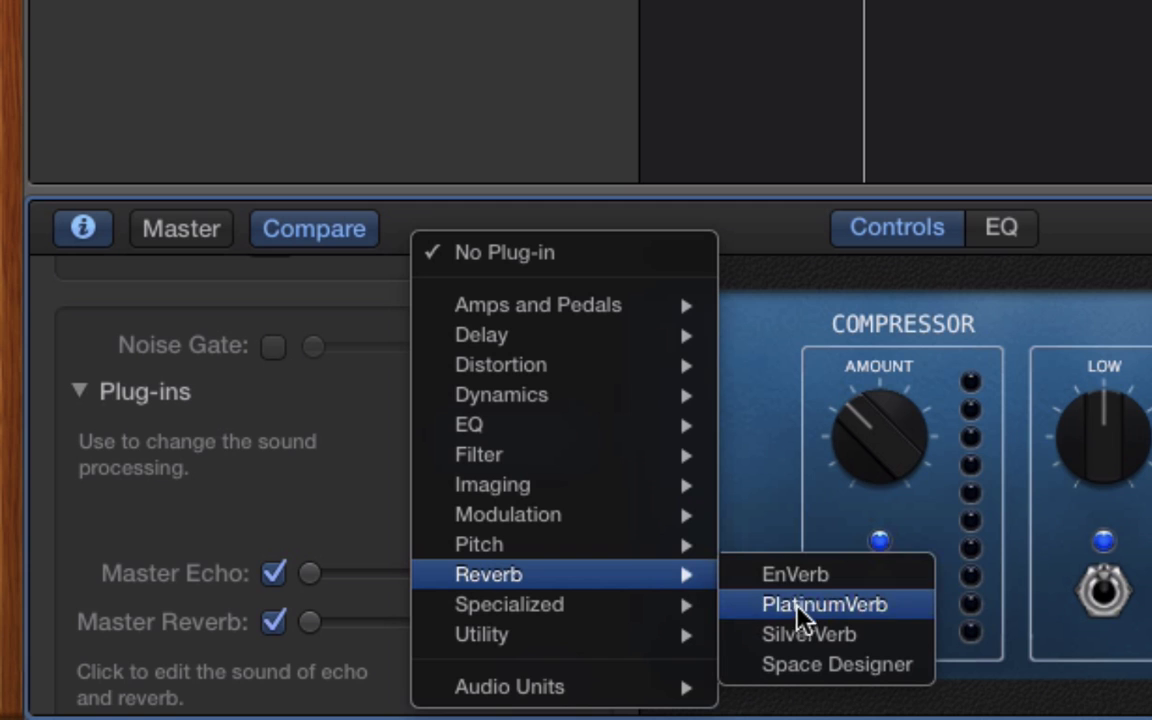
pyautogui.click(805, 606)
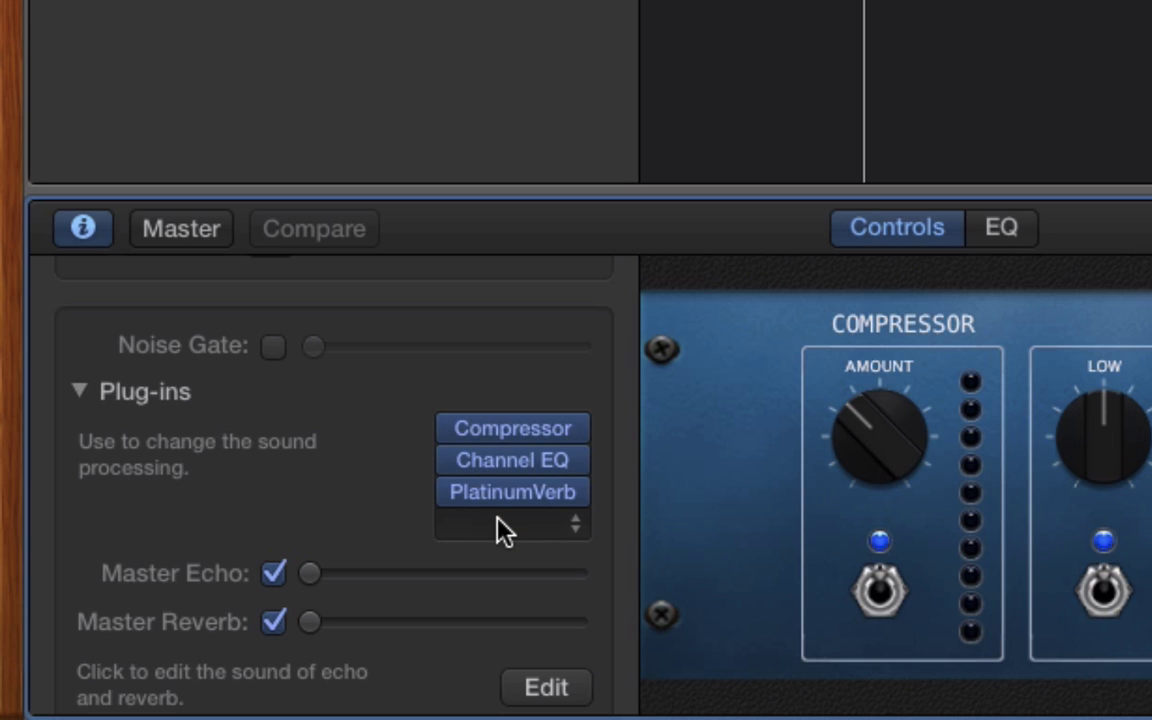
pyautogui.click(568, 527)
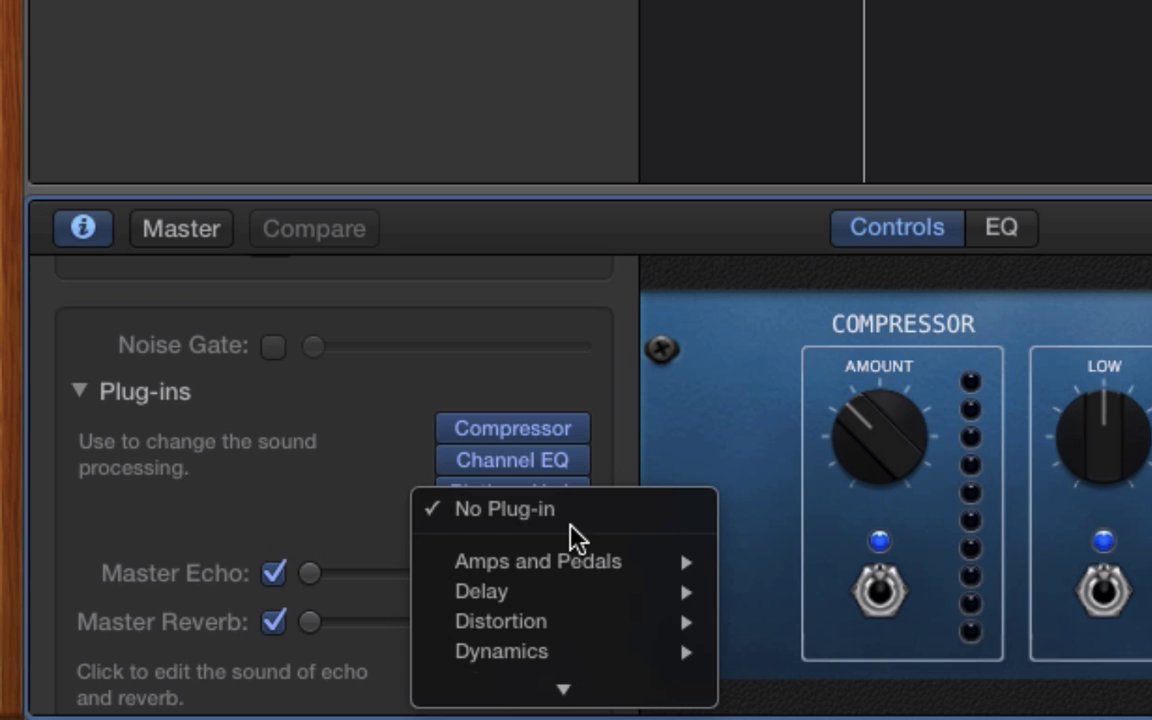
pyautogui.click(378, 514)
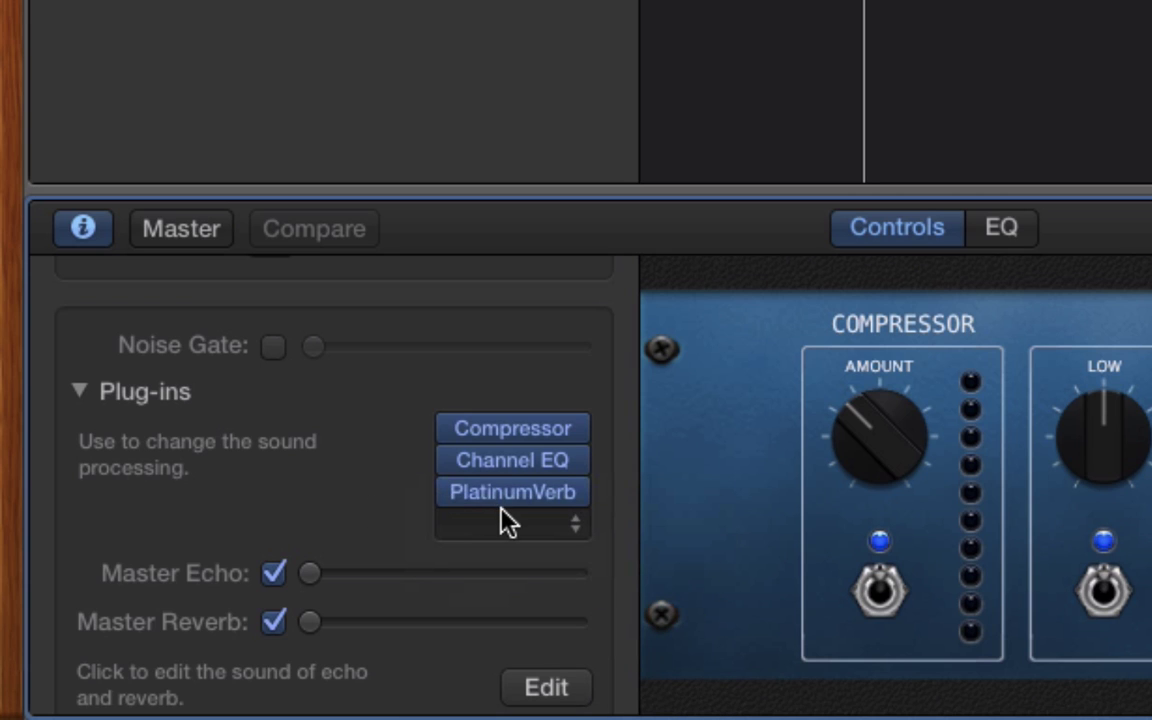
pyautogui.click(575, 522)
pyautogui.moveTo(218, 706)
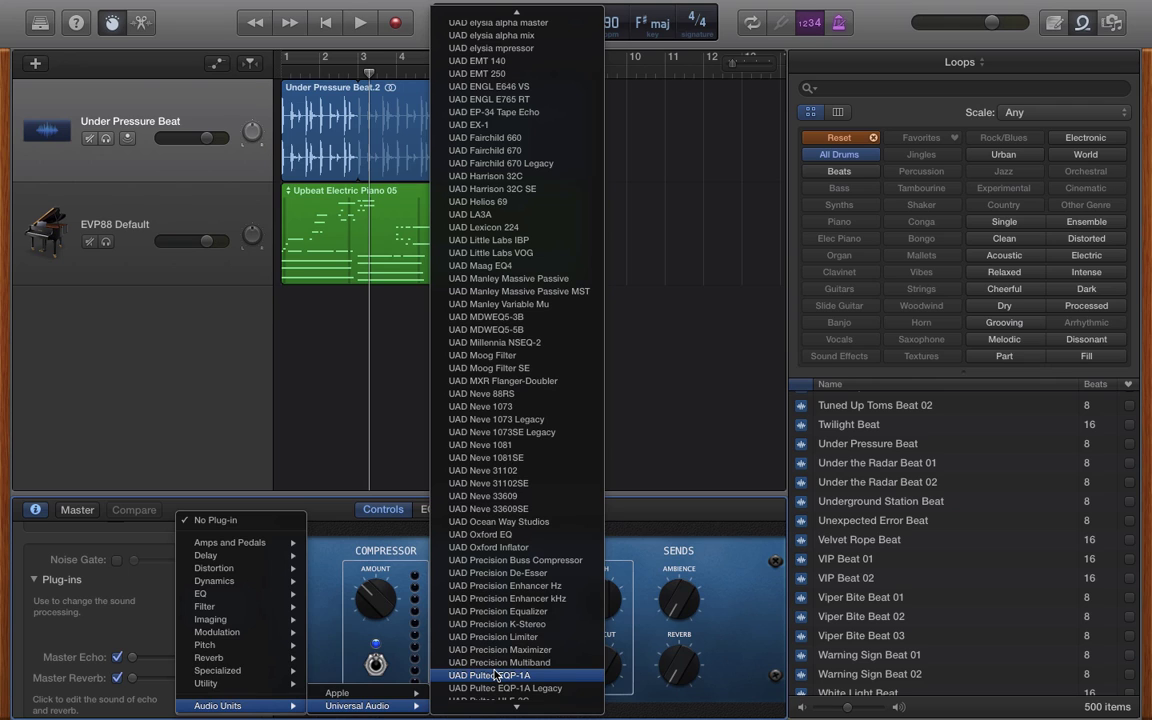
pyautogui.click(167, 510)
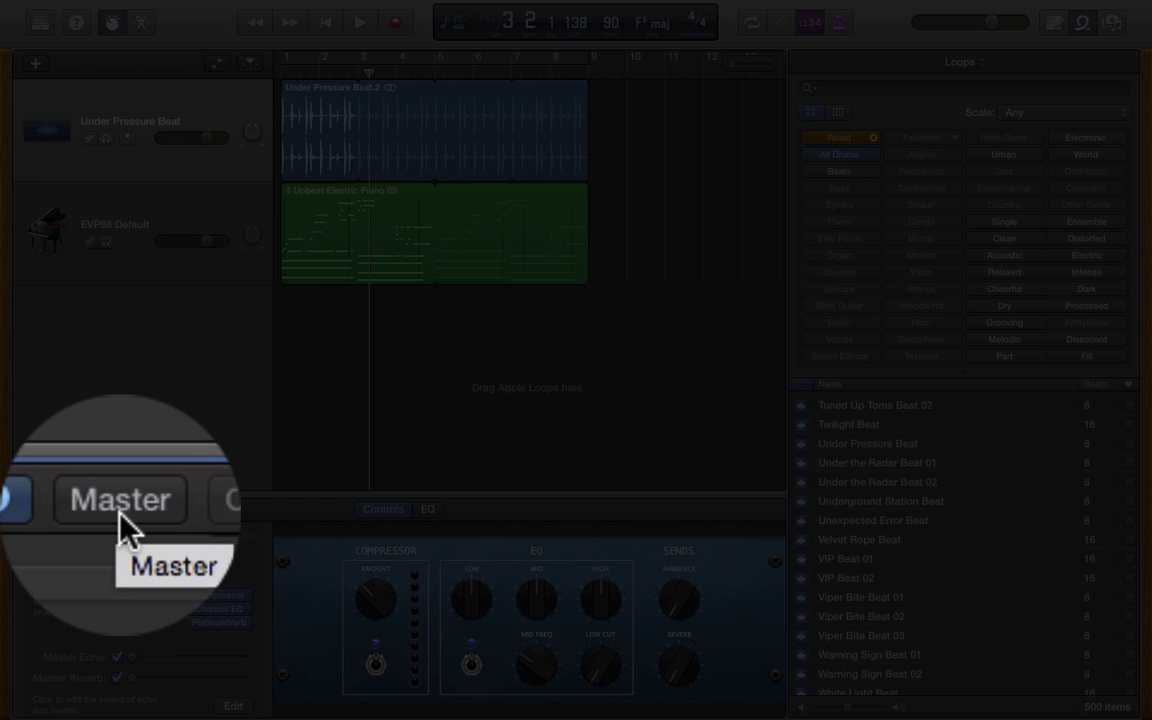
# Show the master track's controls listing Channel EQ, Compressor, Exciter, Compressor and Limiter.
pyautogui.click(120, 518)
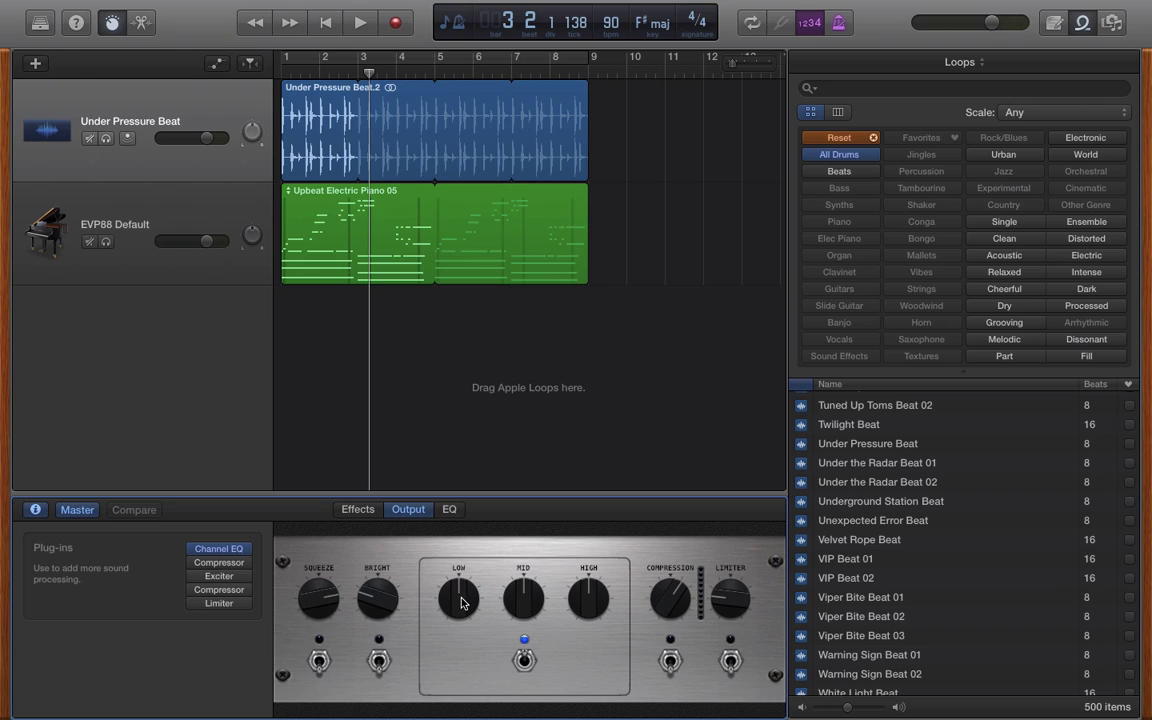
# Turn the master output's LOW knob down slightly.
pyautogui.moveTo(463, 601); pyautogui.dragTo(463, 611)
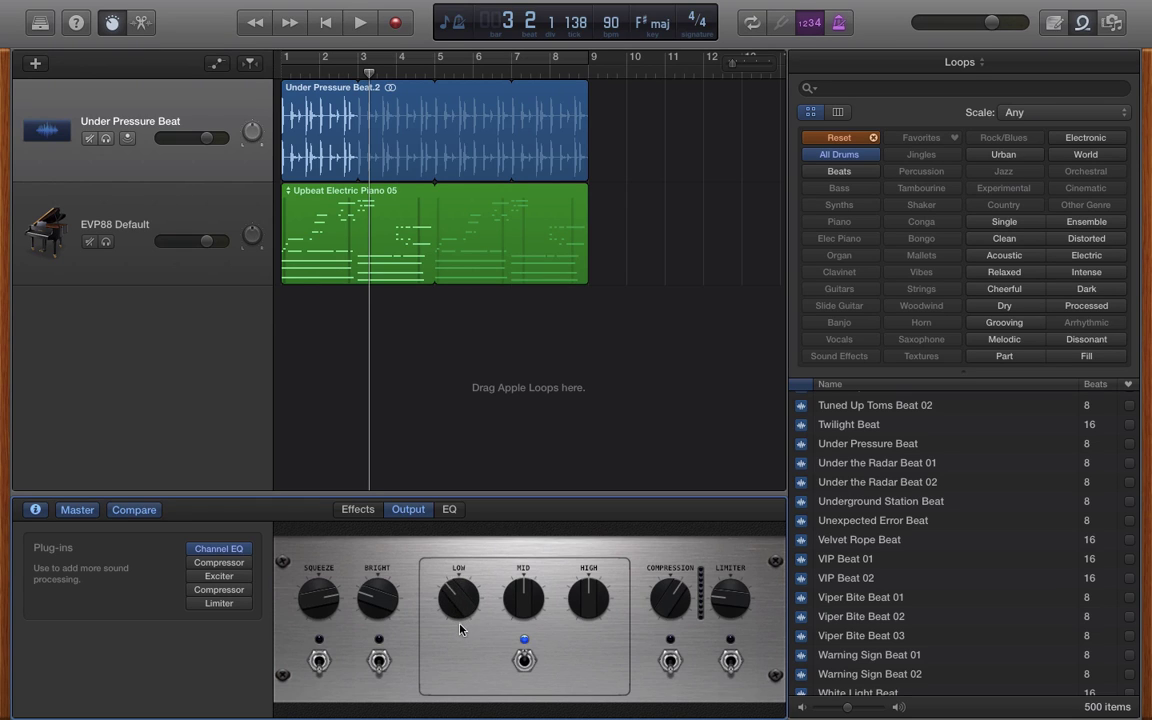